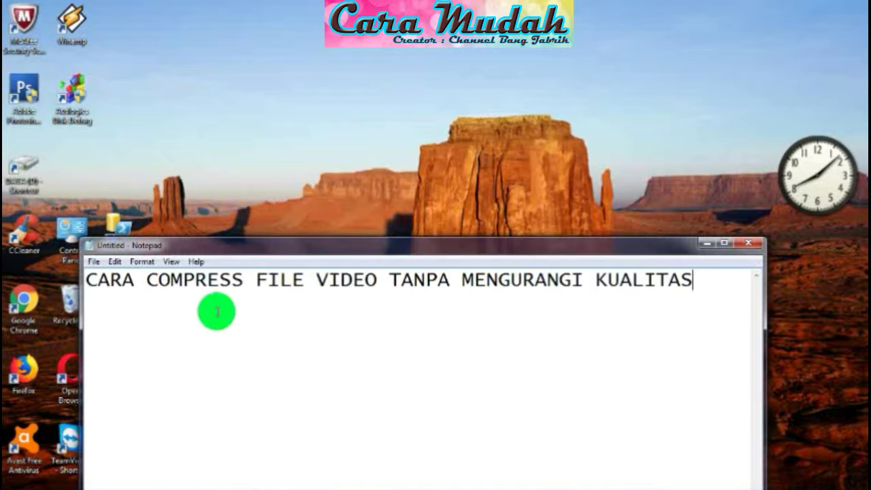
Step: Add a line reading "CHECK IT OUT" with the final T repeated below the note's heading, and minimize the note
{"action": "left_click_drag", "start_coordinate": [674, 281], "coordinate": [73, 308]}
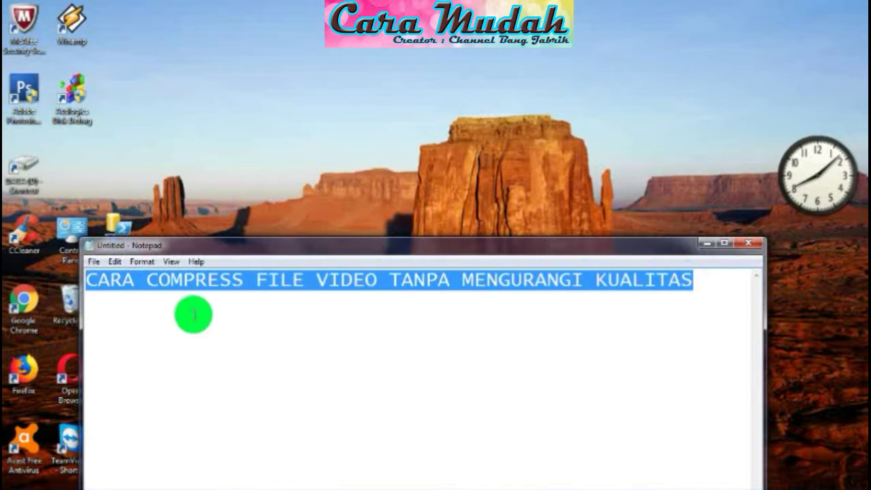
{"action": "left_click", "coordinate": [719, 285]}
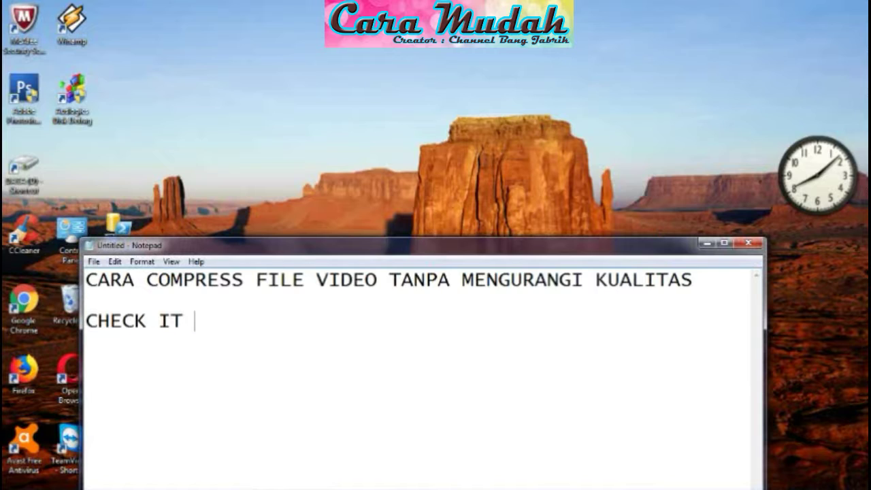
{"action": "type", "text": "TTTTTTTTTTTTTTTTTTTTTT"}
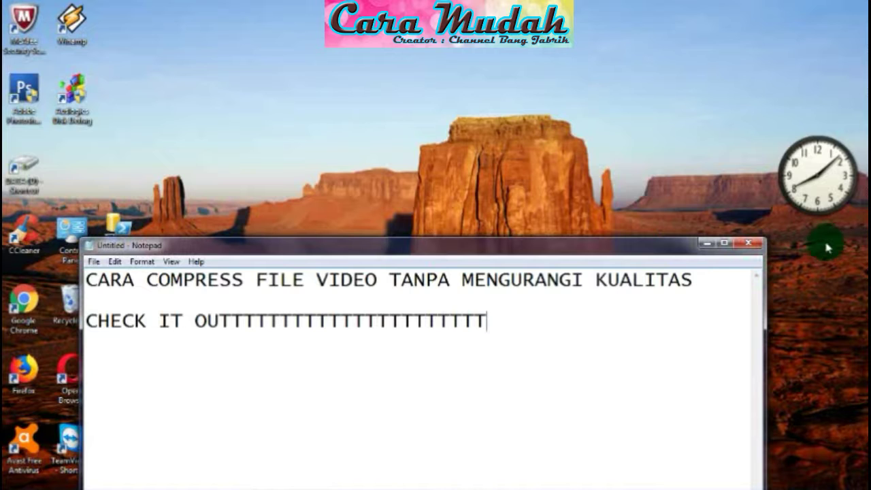
{"action": "left_click", "coordinate": [705, 244]}
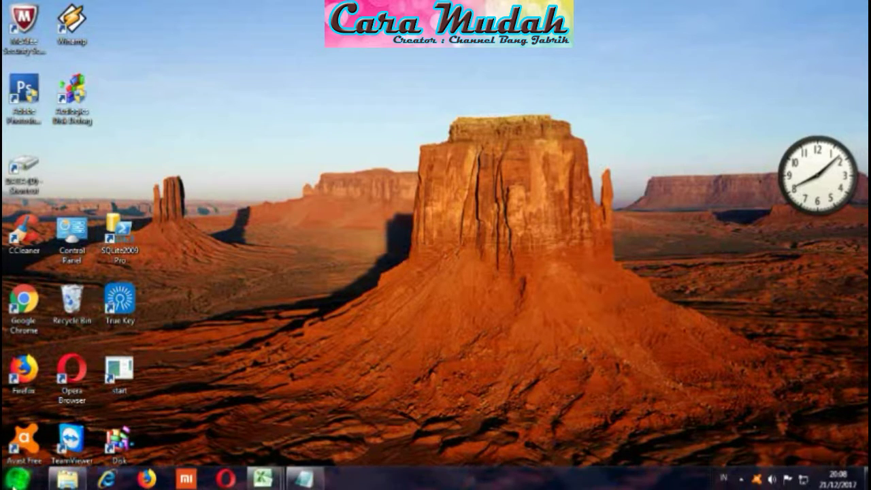
Step: Start HandBrake and shift its window slightly on the desktop
{"action": "left_click", "coordinate": [19, 478]}
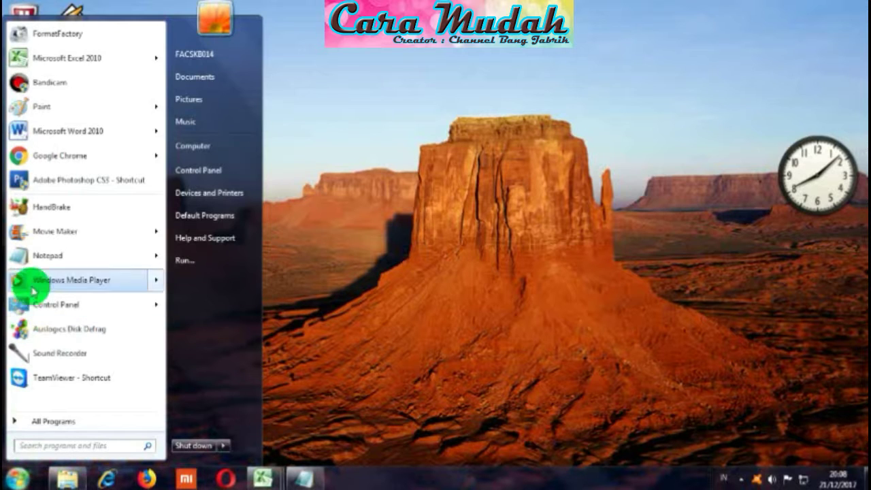
{"action": "left_click", "coordinate": [39, 213]}
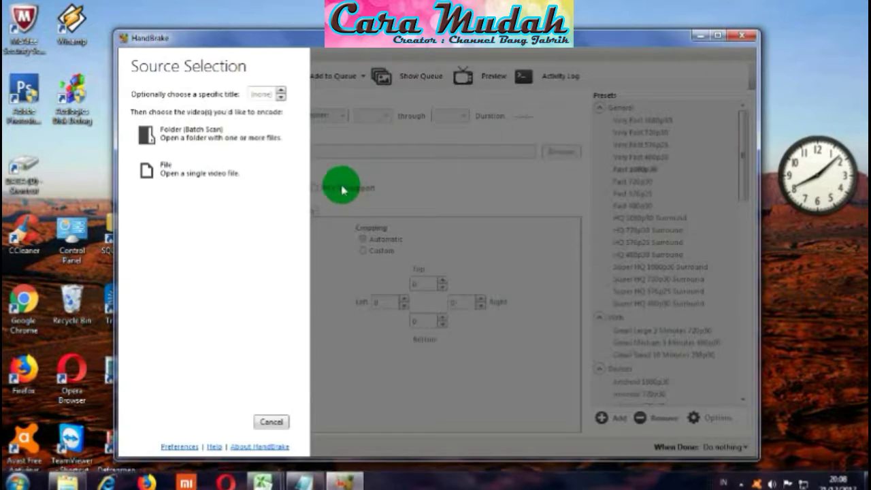
{"action": "mouse_move", "coordinate": [171, 43]}
{"action": "left_mouse_down"}
{"action": "mouse_move", "coordinate": [136, 33]}
{"action": "mouse_move", "coordinate": [193, 38]}
{"action": "mouse_move", "coordinate": [173, 41]}
{"action": "left_mouse_up"}
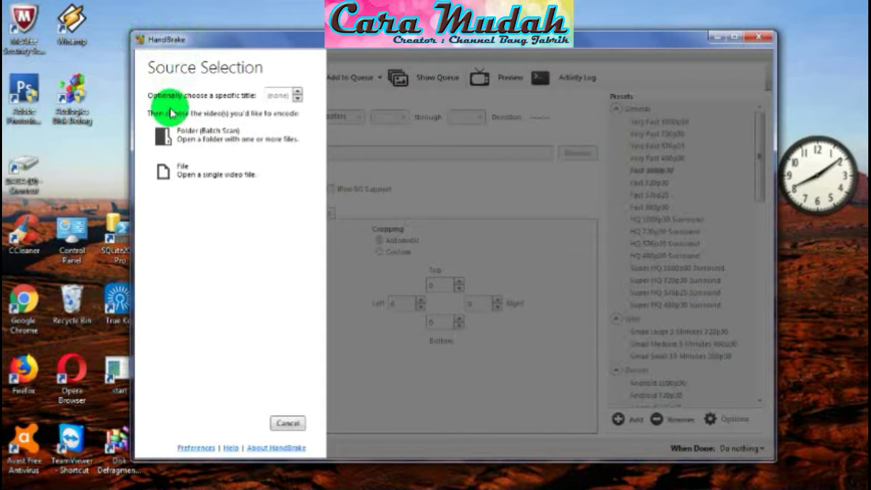
Step: Browse for a single source video and select 20170405_151115 in D:\NITIP\AYAH TUGAS\VIDEO YOUTUBER
{"action": "left_click", "coordinate": [175, 174]}
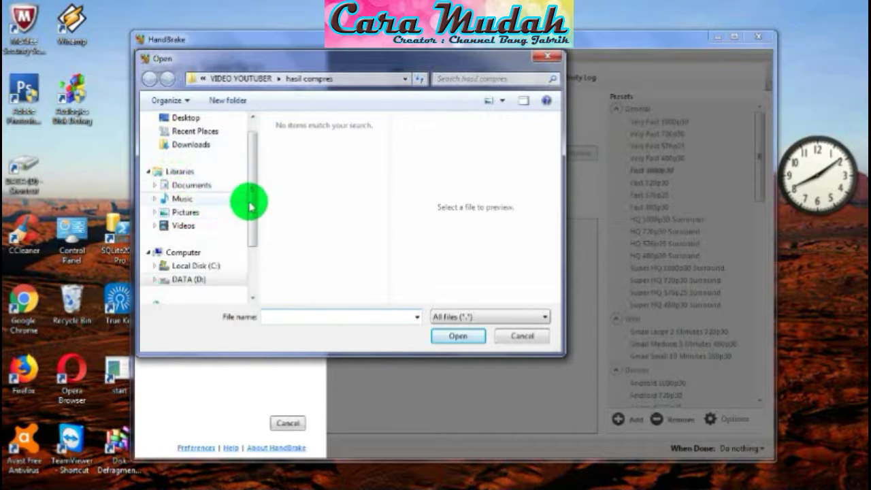
{"action": "left_click_drag", "start_coordinate": [253, 201], "coordinate": [249, 249]}
{"action": "left_click", "coordinate": [186, 216]}
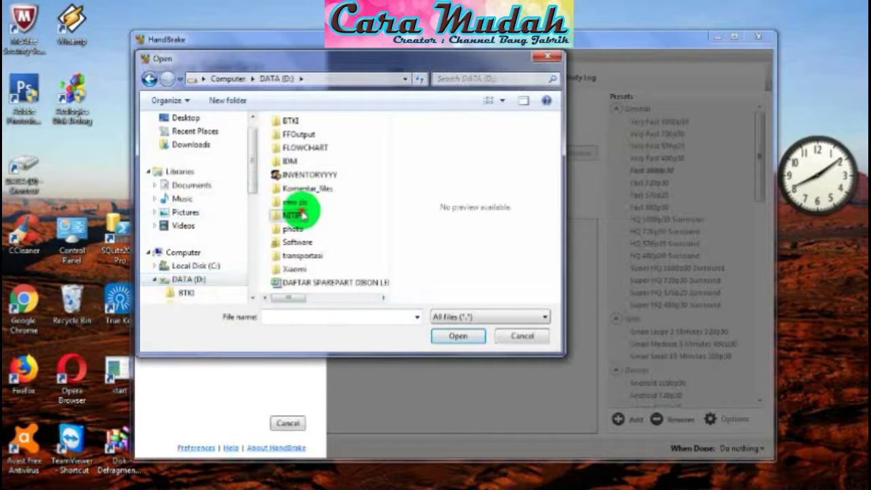
{"action": "double_click", "coordinate": [299, 211]}
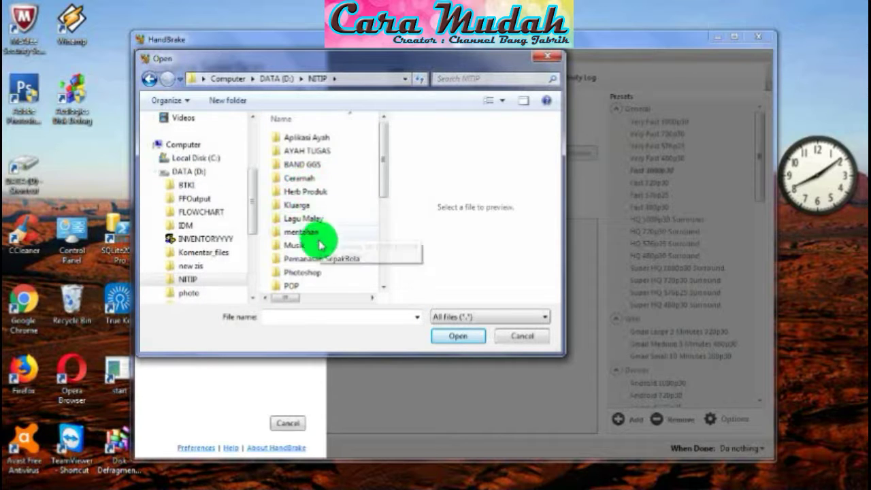
{"action": "left_click_drag", "start_coordinate": [382, 160], "coordinate": [304, 276]}
{"action": "left_click", "coordinate": [332, 153]}
{"action": "double_click", "coordinate": [331, 151]}
{"action": "double_click", "coordinate": [353, 218]}
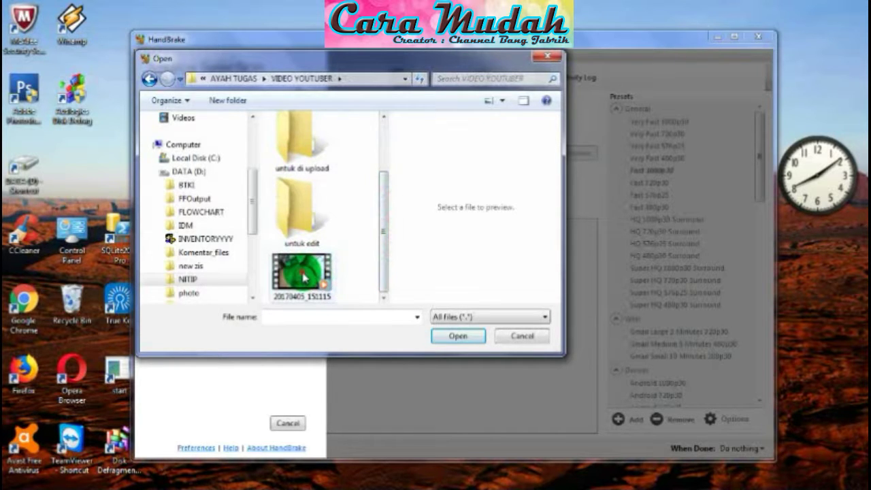
{"action": "left_click", "coordinate": [305, 276]}
Step: Check the original file size in the properties of video 20170405_151115, and close the properties
{"action": "right_click", "coordinate": [304, 276]}
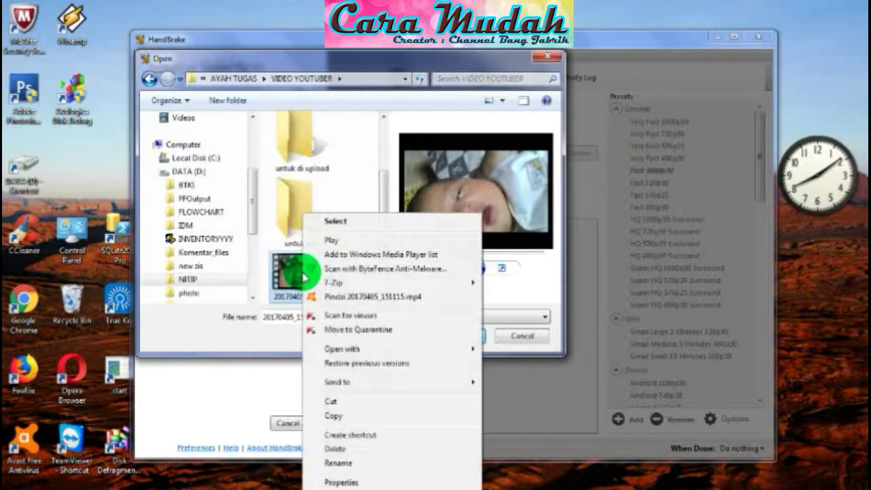
{"action": "left_click", "coordinate": [338, 482]}
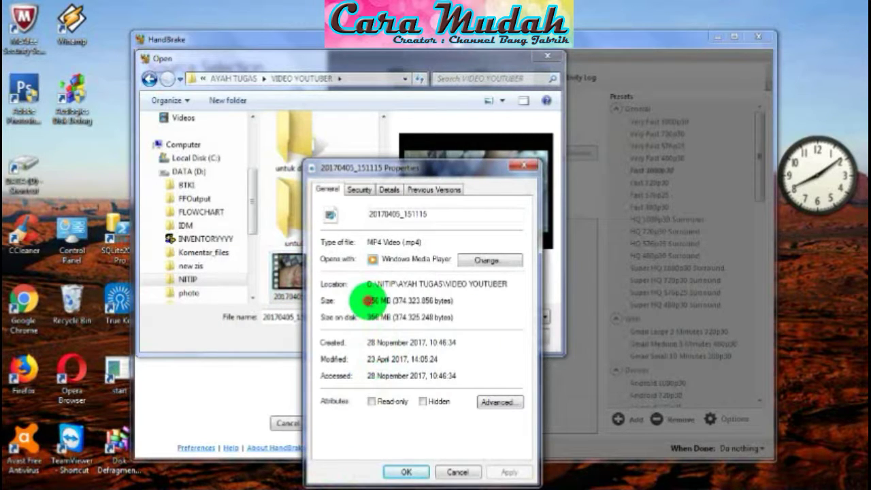
{"action": "left_click_drag", "start_coordinate": [368, 300], "coordinate": [393, 297]}
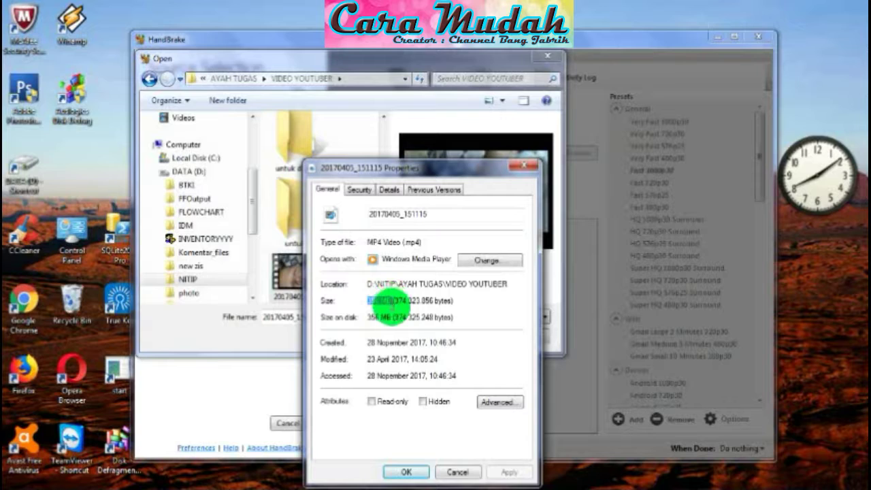
{"action": "right_click", "coordinate": [359, 305]}
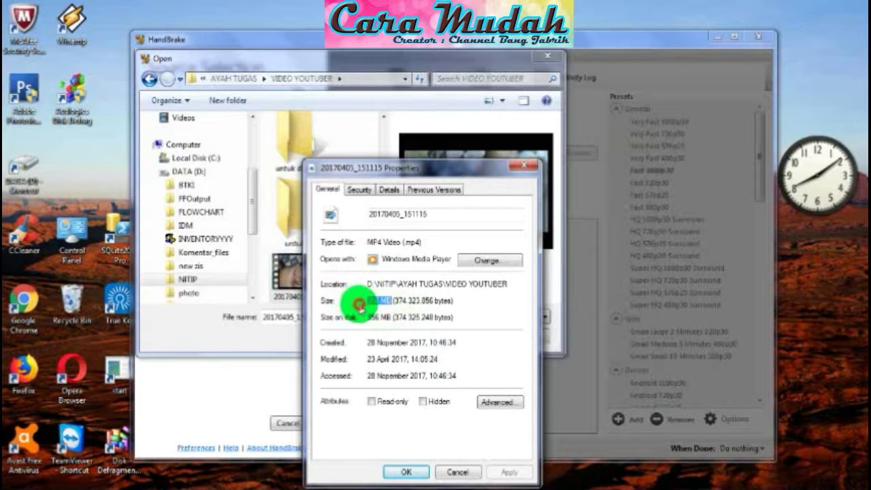
{"action": "left_click", "coordinate": [359, 303]}
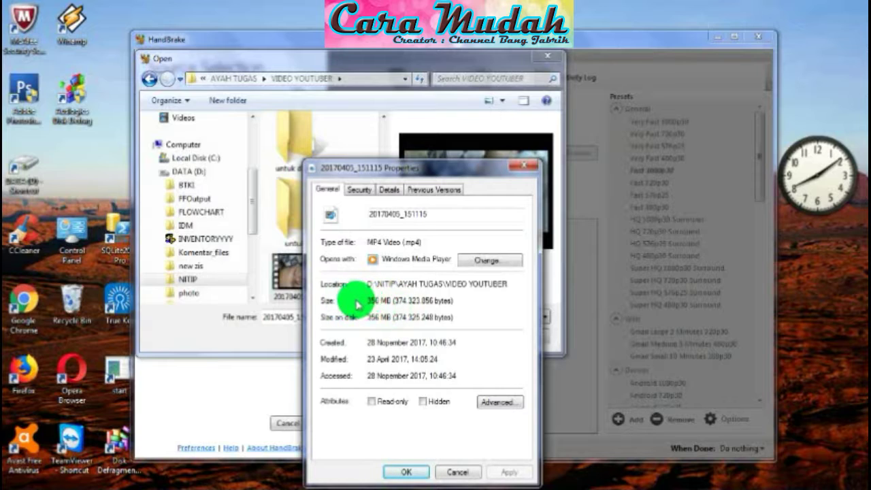
{"action": "left_click_drag", "start_coordinate": [359, 305], "coordinate": [392, 300]}
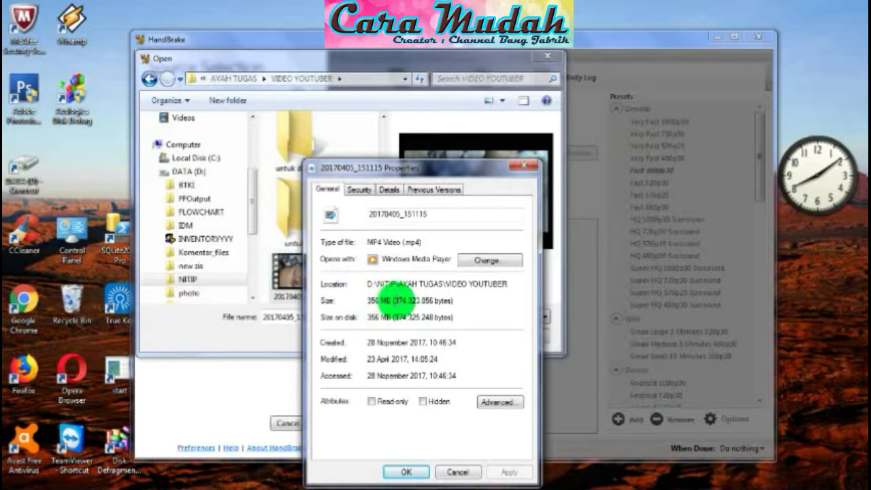
{"action": "left_click", "coordinate": [457, 471]}
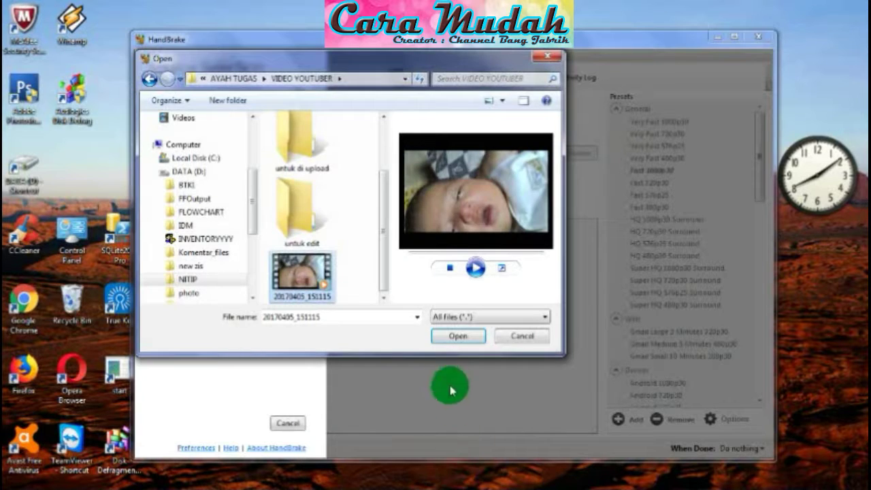
Step: Load the selected video as the source and enable Web Optimized for the MP4 output
{"action": "left_click", "coordinate": [458, 337]}
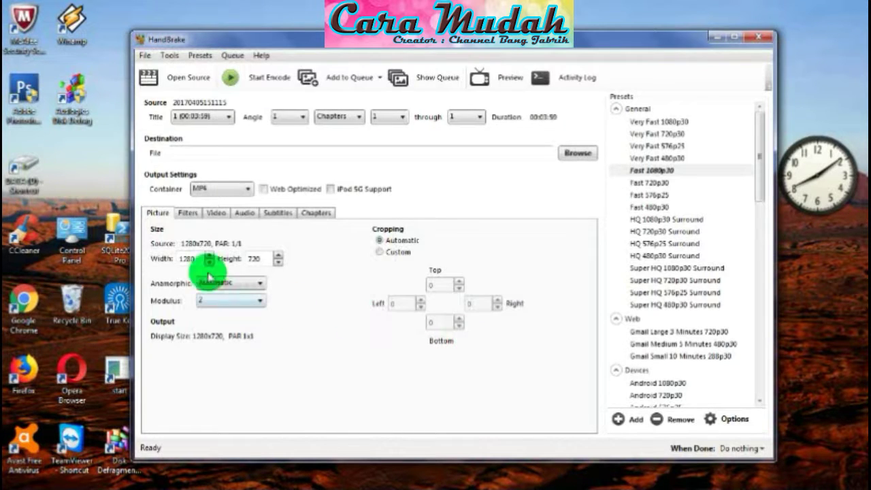
{"action": "left_click", "coordinate": [264, 190]}
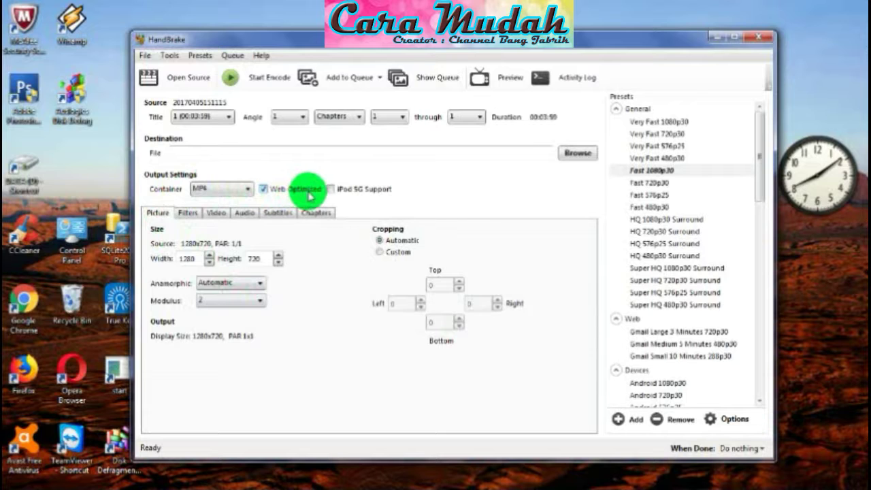
Step: Set the video's constant quality to RF 28 and select the Fast 1080p30 preset
{"action": "left_click", "coordinate": [219, 215]}
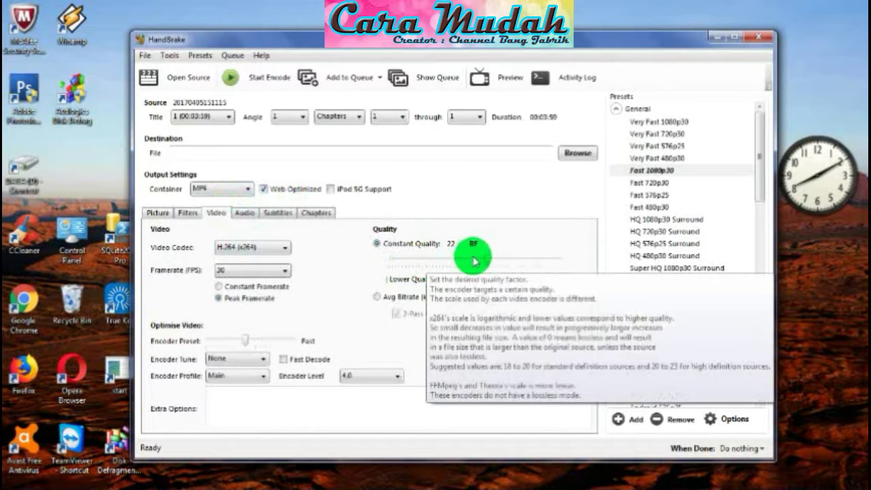
{"action": "left_click_drag", "start_coordinate": [487, 260], "coordinate": [447, 250]}
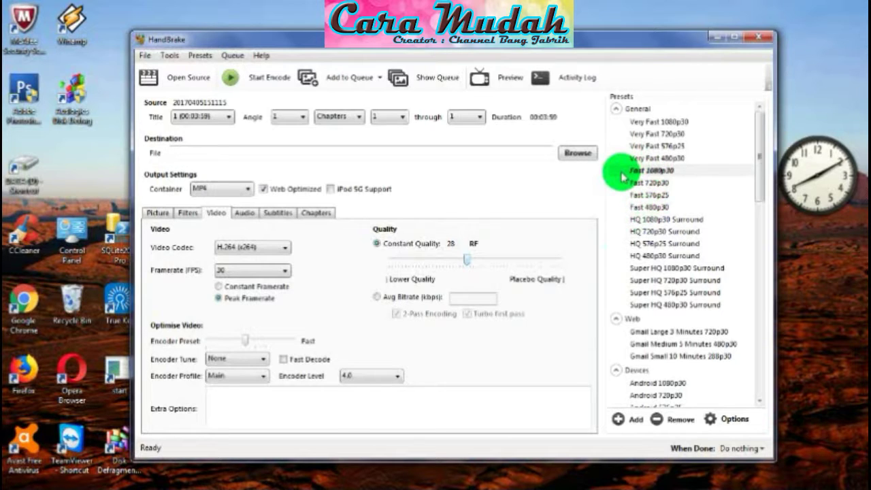
{"action": "left_click", "coordinate": [630, 172]}
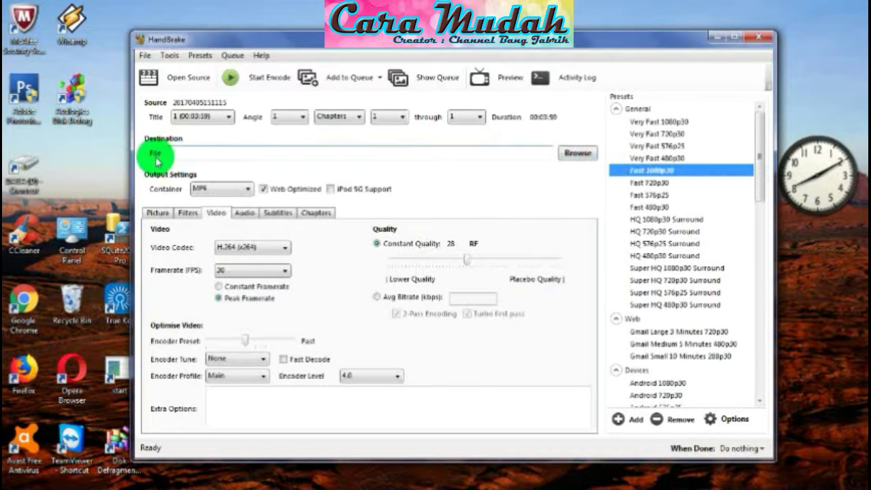
Step: Set the destination to an MP4 file named hasil compres in the hasil compres folder inside VIDEO YOUTUBER
{"action": "left_click", "coordinate": [181, 151]}
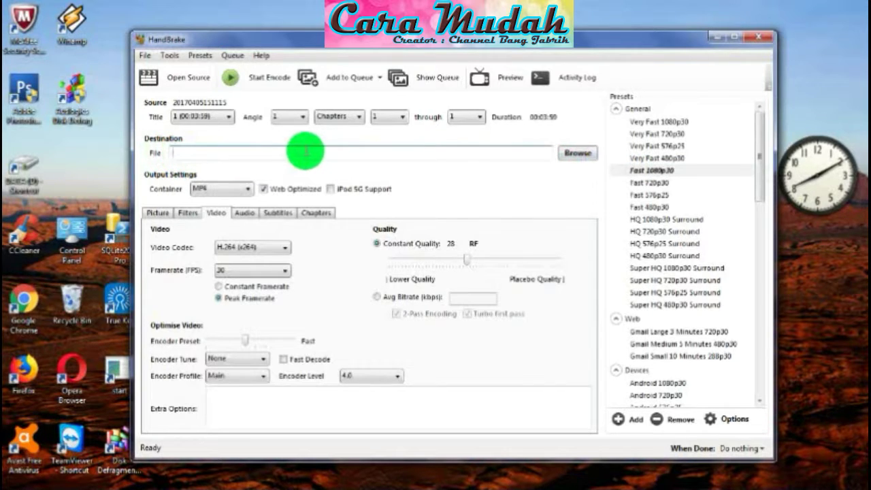
{"action": "left_click", "coordinate": [573, 154]}
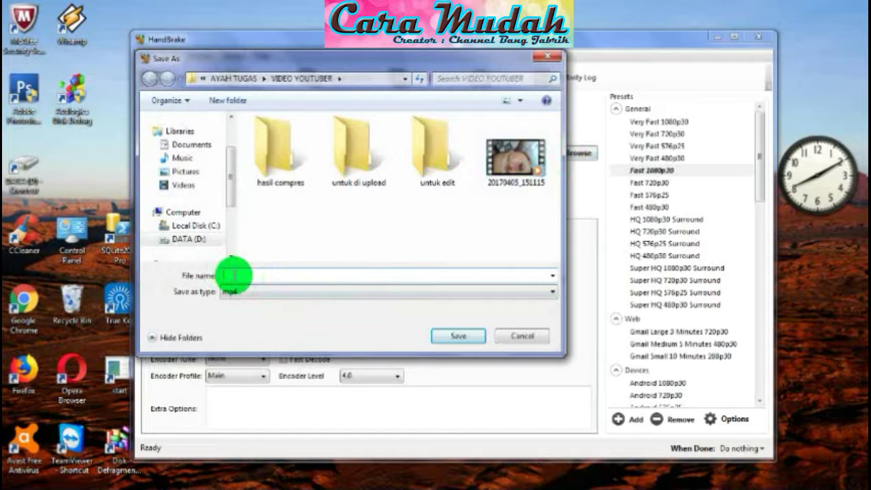
{"action": "type", "text": "HAS"}
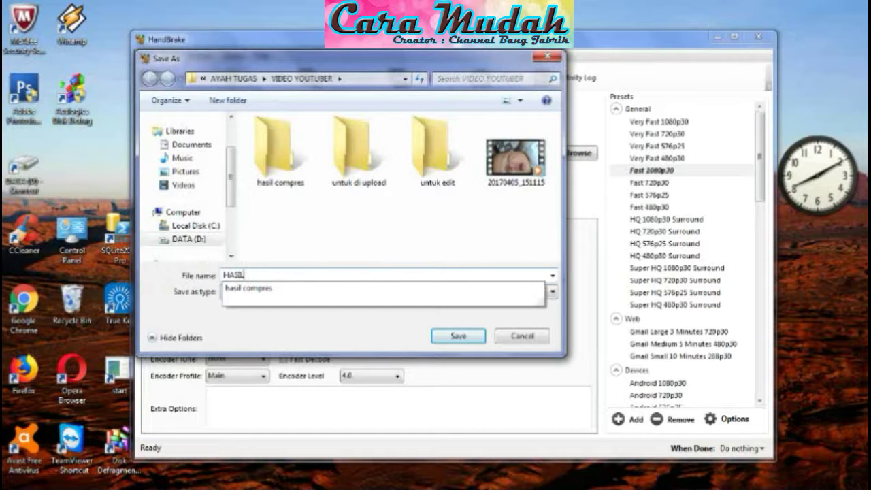
{"action": "type", "text": "IL"}
{"action": "key", "text": "Down"}
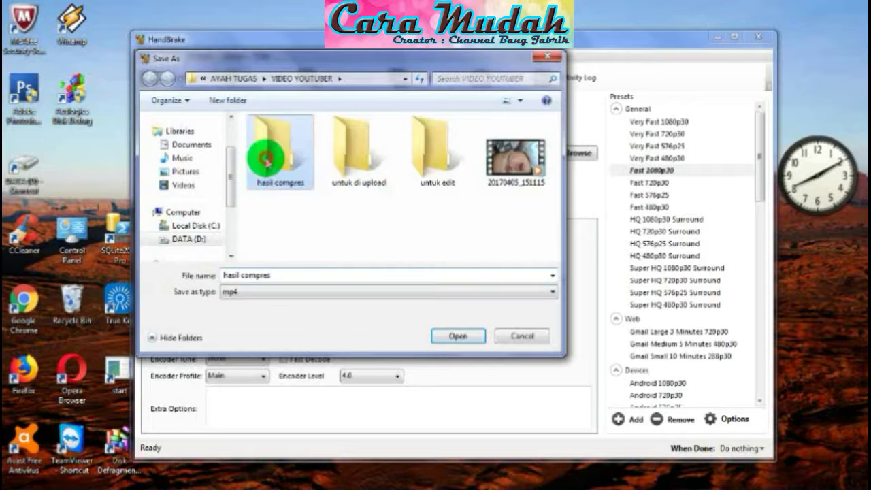
{"action": "double_click", "coordinate": [267, 162]}
{"action": "left_click", "coordinate": [454, 339]}
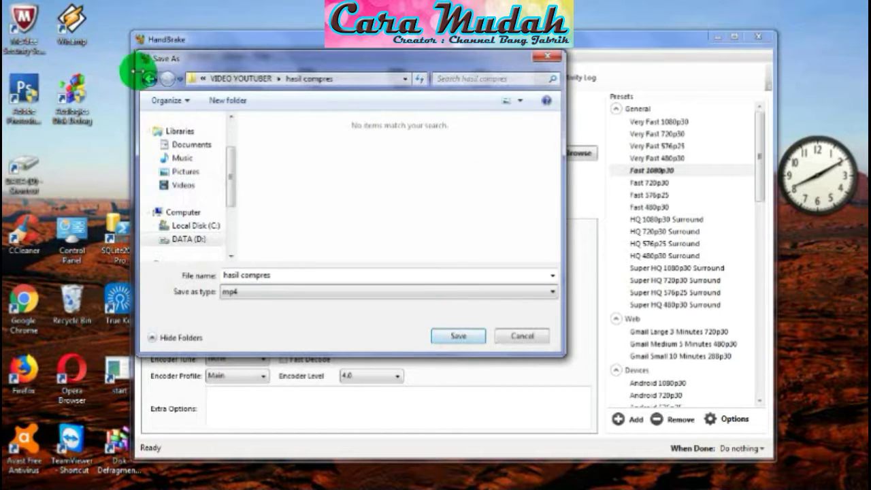
{"action": "left_click", "coordinate": [149, 79]}
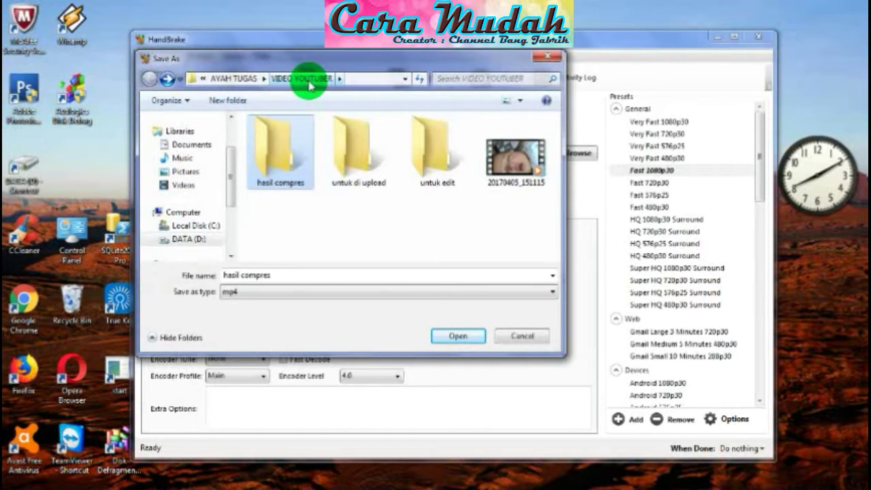
{"action": "double_click", "coordinate": [282, 166]}
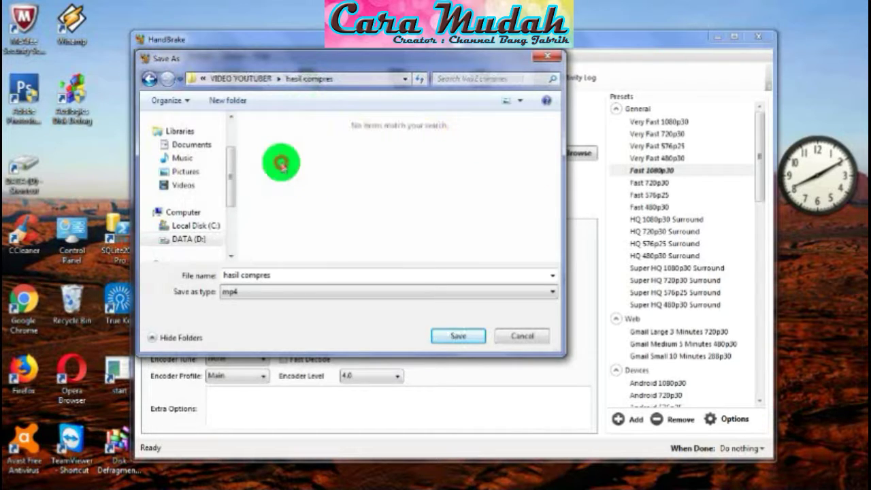
{"action": "left_click", "coordinate": [454, 337]}
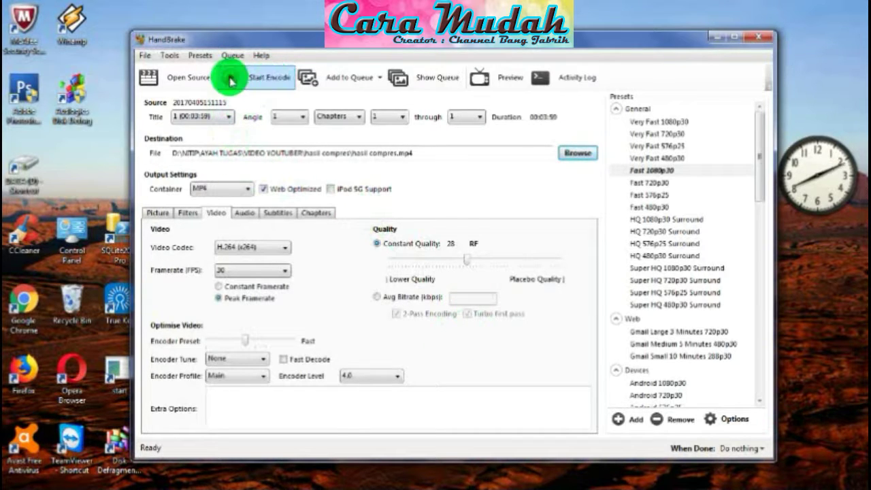
Step: Encode the video and close HandBrake when the queue is finished
{"action": "left_click", "coordinate": [262, 79]}
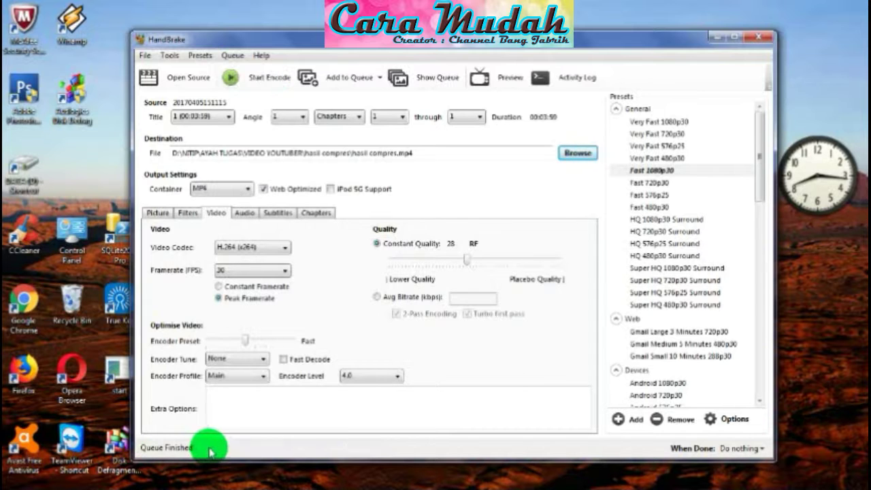
{"action": "left_click", "coordinate": [762, 35]}
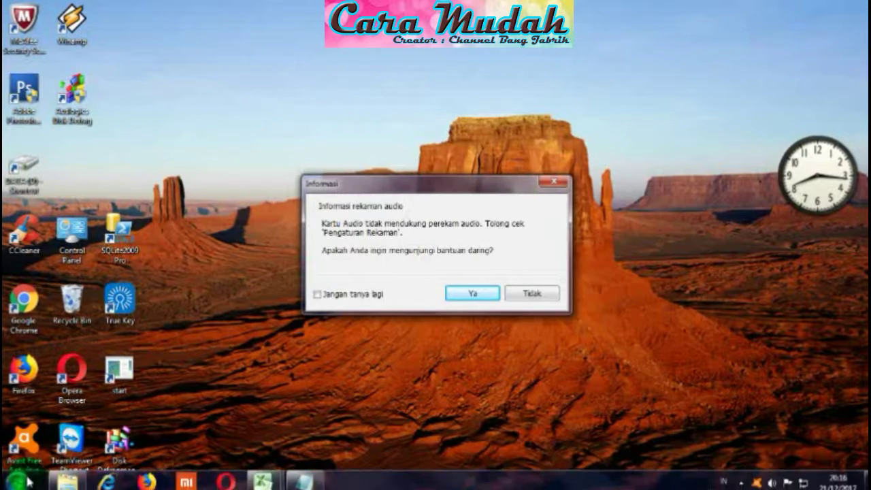
Step: Switch to Windows Explorer and open the hasil compres folder inside AYAH TUGAS > VIDEO YOUTUBER
{"action": "left_click", "coordinate": [76, 482]}
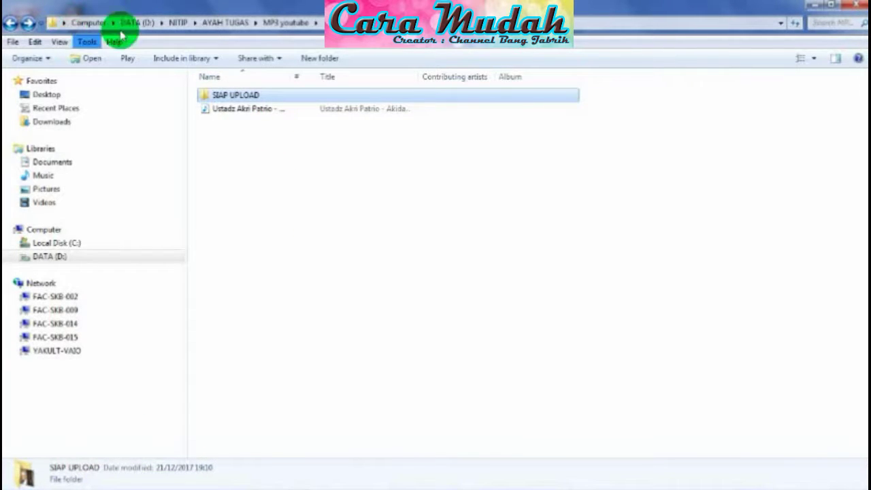
{"action": "left_click", "coordinate": [230, 26]}
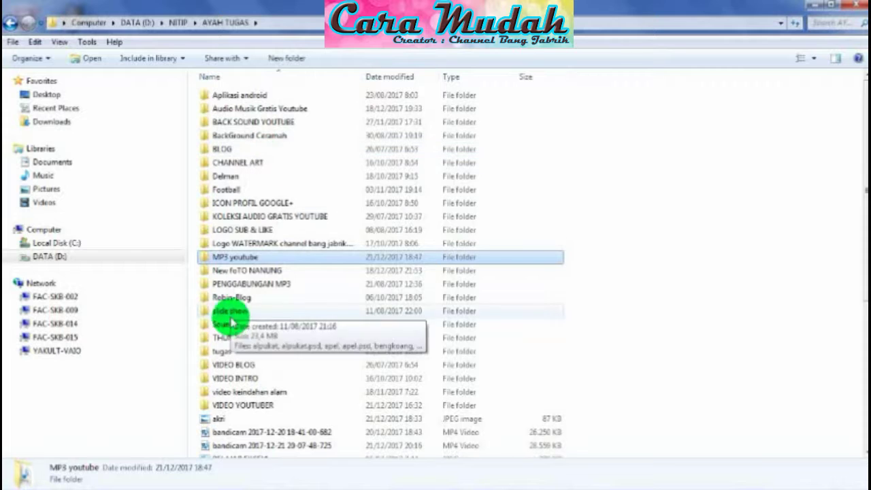
{"action": "double_click", "coordinate": [229, 405]}
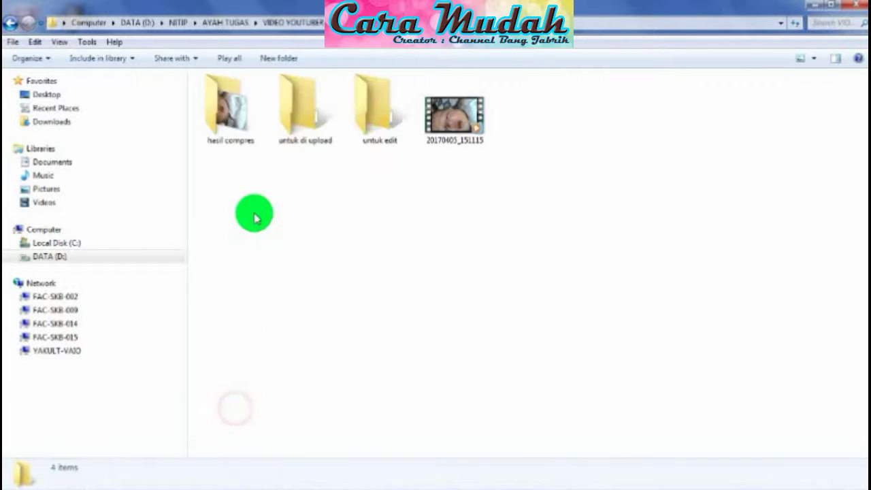
{"action": "double_click", "coordinate": [222, 123]}
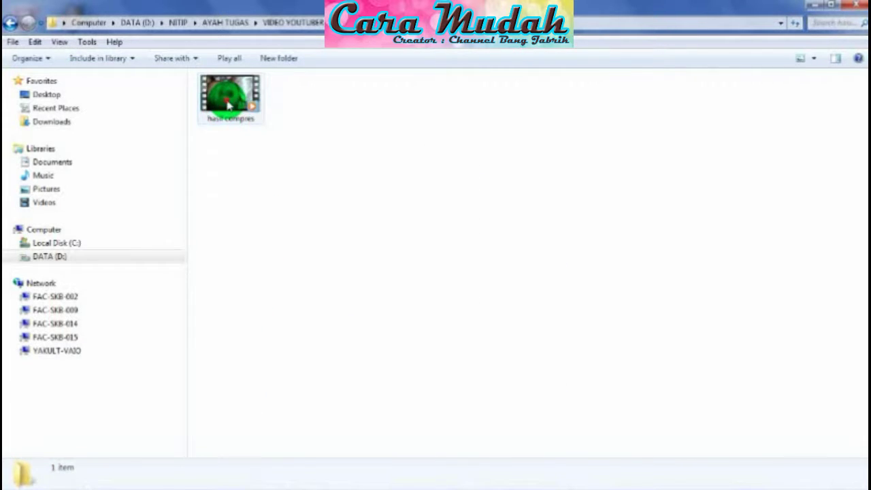
Step: Play the compressed hasil compres video to check its picture quality, and close the player
{"action": "left_click", "coordinate": [229, 102]}
{"action": "double_click", "coordinate": [230, 102]}
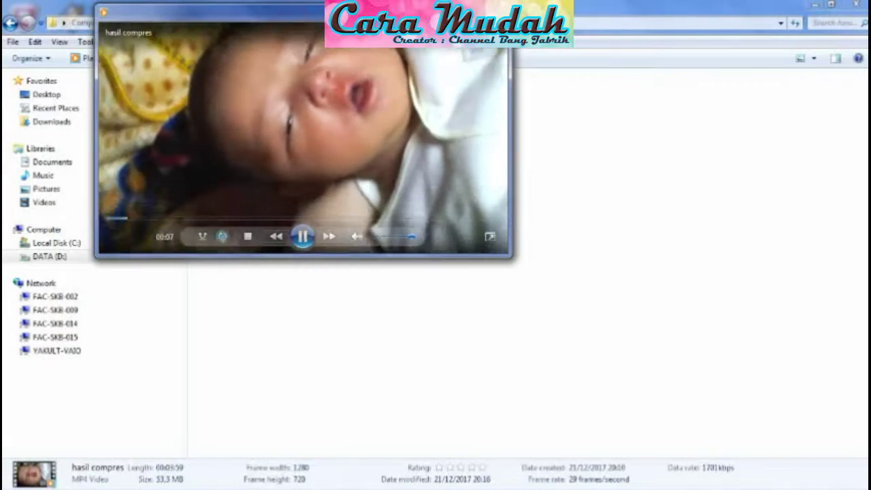
{"action": "left_click_drag", "start_coordinate": [467, 7], "coordinate": [467, 68]}
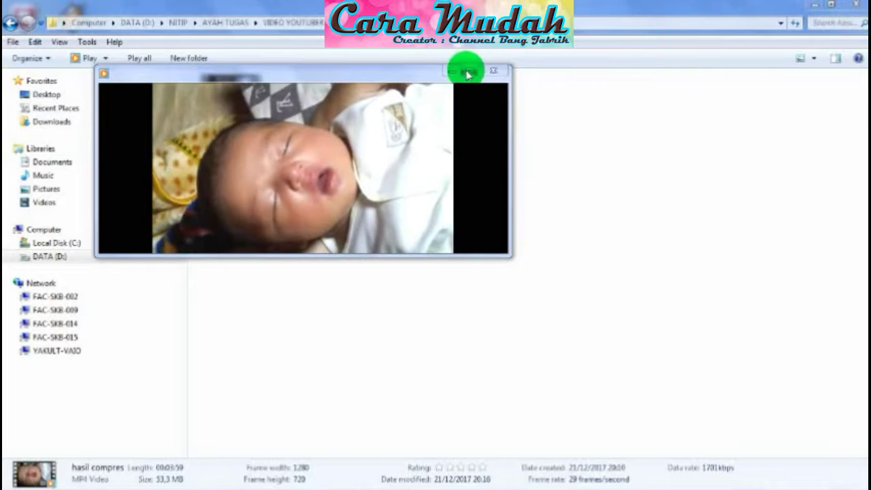
{"action": "left_click", "coordinate": [493, 71]}
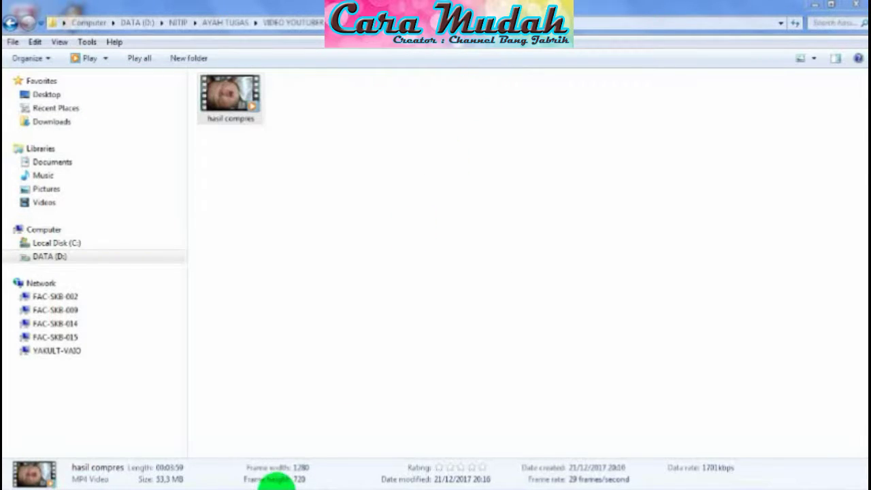
Step: Return to the VIDEO YOUTUBER folder, play the original 20170405_151115 video for comparison, and close the player
{"action": "left_click", "coordinate": [13, 23]}
{"action": "left_click", "coordinate": [453, 122]}
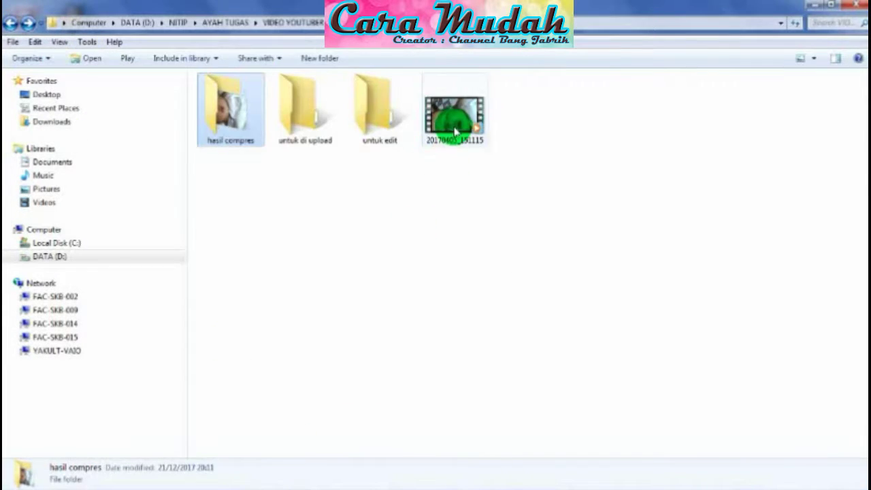
{"action": "double_click", "coordinate": [455, 127]}
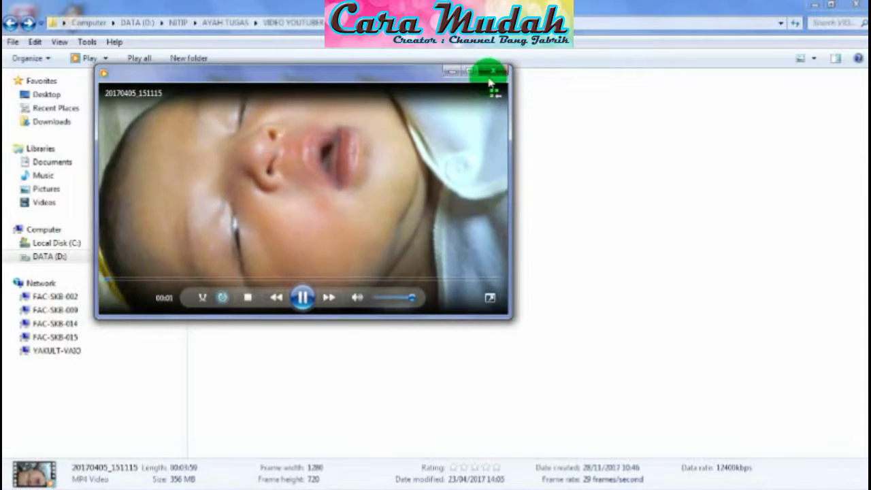
{"action": "left_click", "coordinate": [495, 73]}
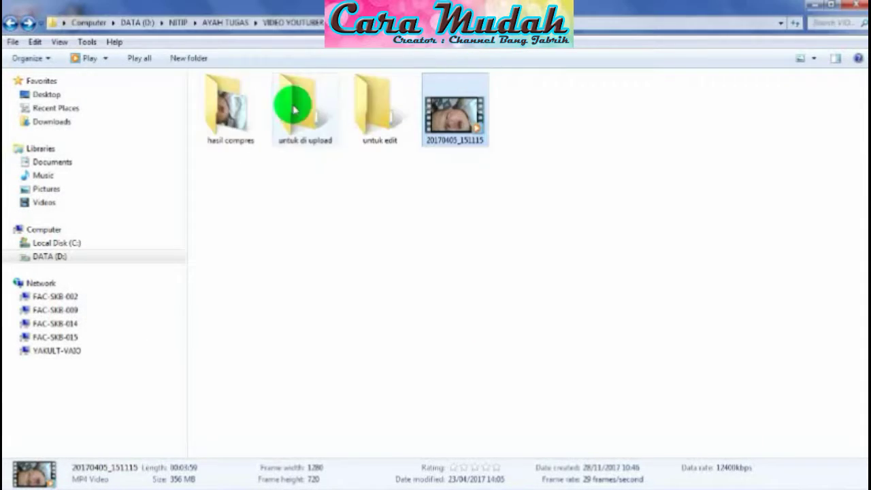
Step: Check the file size of the hasil compres video in its properties and close them
{"action": "left_click", "coordinate": [231, 119]}
{"action": "double_click", "coordinate": [232, 119]}
{"action": "right_click", "coordinate": [241, 121]}
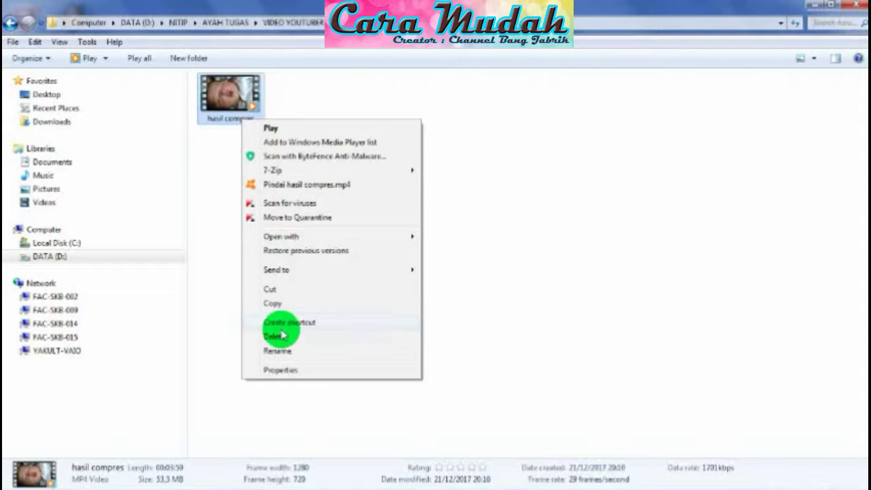
{"action": "left_click", "coordinate": [280, 370]}
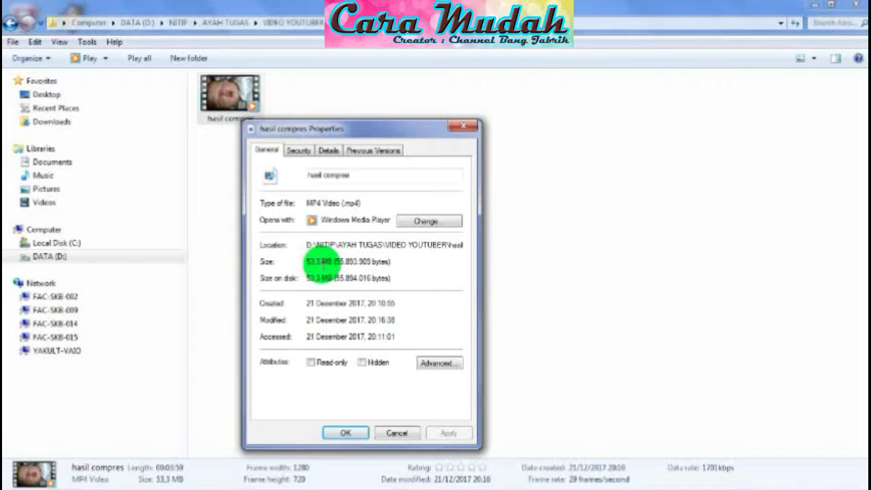
{"action": "left_click_drag", "start_coordinate": [304, 261], "coordinate": [341, 262]}
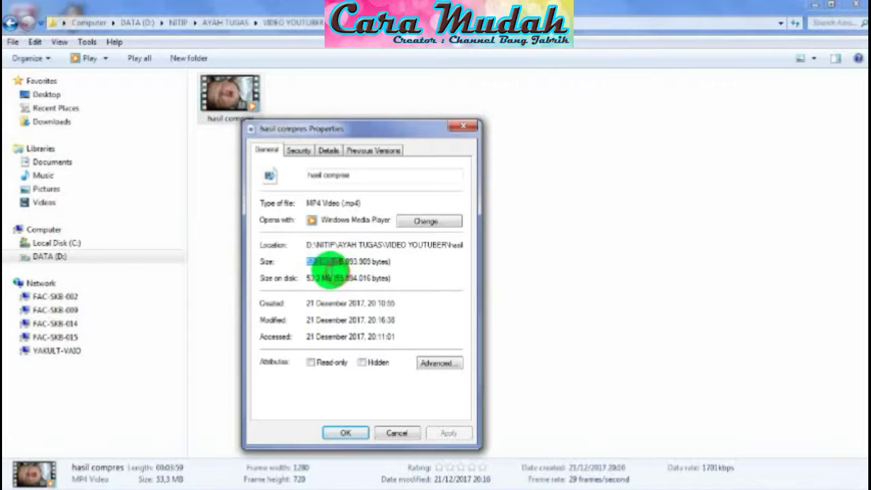
{"action": "left_click", "coordinate": [321, 278]}
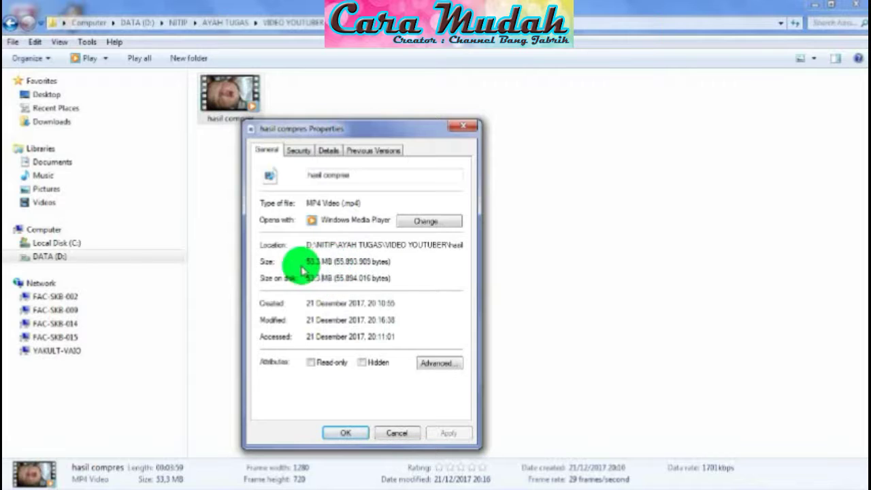
{"action": "left_click", "coordinate": [387, 433]}
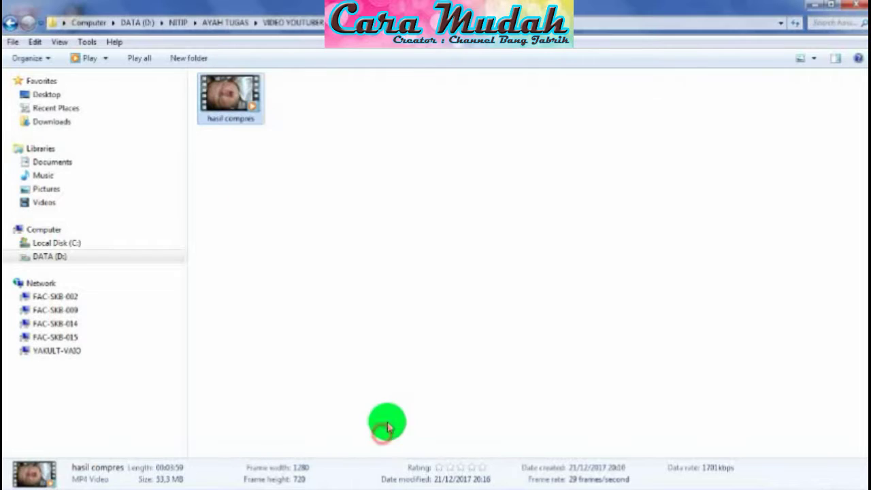
Step: Return to the VIDEO YOUTUBER folder and display the properties of the original 20170405_151115 video
{"action": "left_click", "coordinate": [13, 22]}
{"action": "left_click", "coordinate": [461, 102]}
{"action": "right_click", "coordinate": [469, 112]}
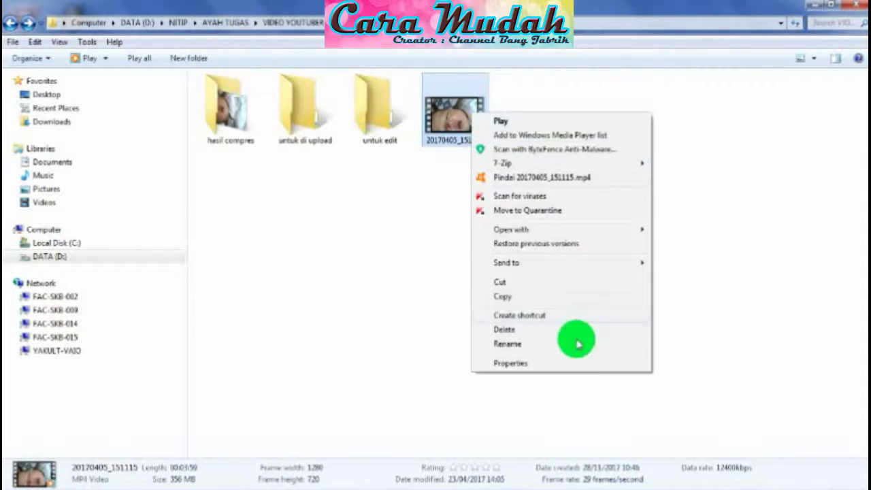
{"action": "left_click", "coordinate": [577, 364]}
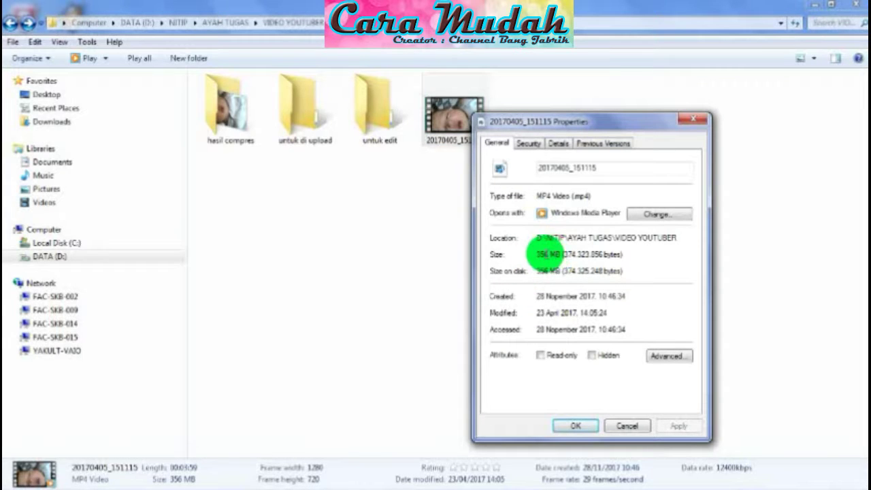
Step: Display the properties of the compressed video in the hasil compres folder, keeping the original's properties open
{"action": "double_click", "coordinate": [220, 132]}
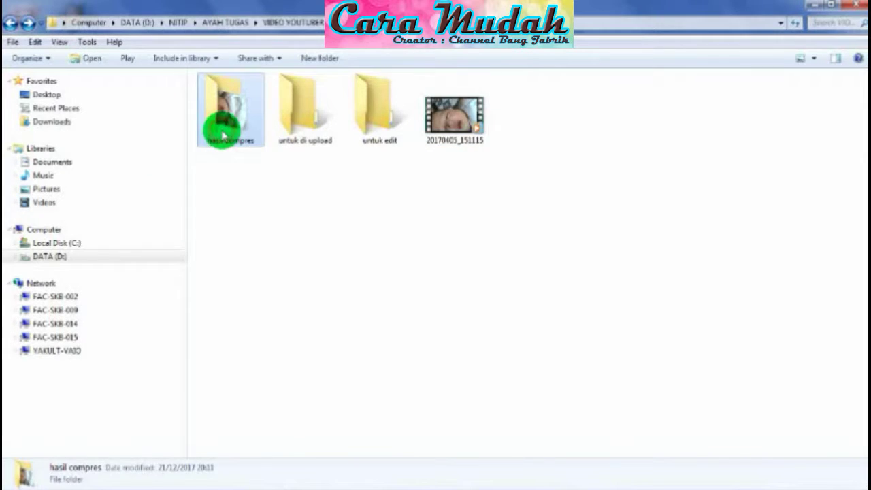
{"action": "left_click", "coordinate": [229, 101]}
{"action": "right_click", "coordinate": [229, 102]}
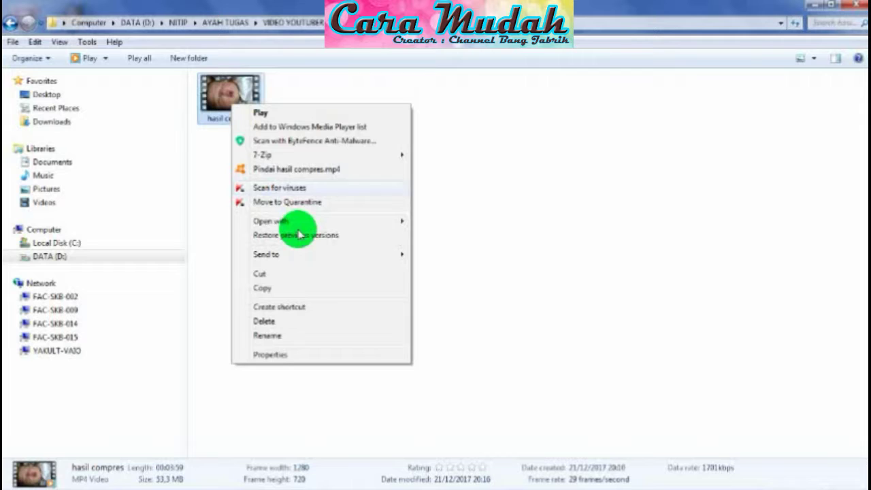
{"action": "left_click", "coordinate": [317, 354]}
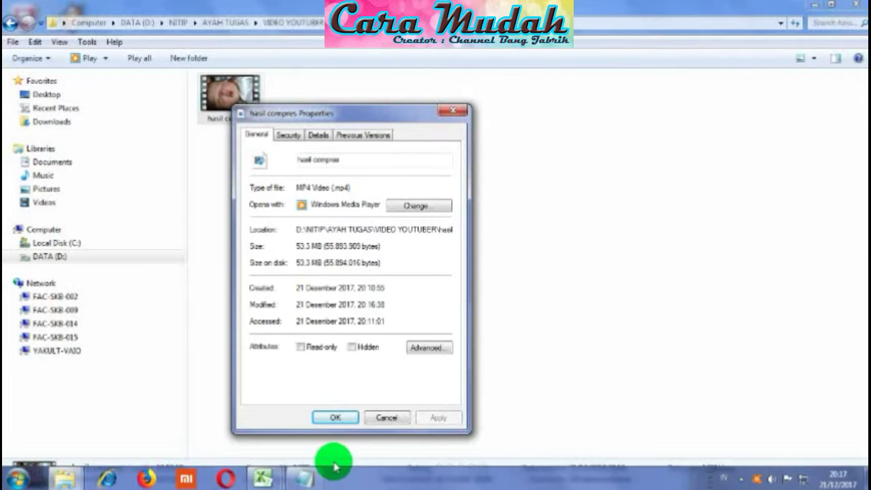
Step: Minimize the folder window and align the two videos' properties windows side by side to compare their file sizes
{"action": "left_click", "coordinate": [8, 24]}
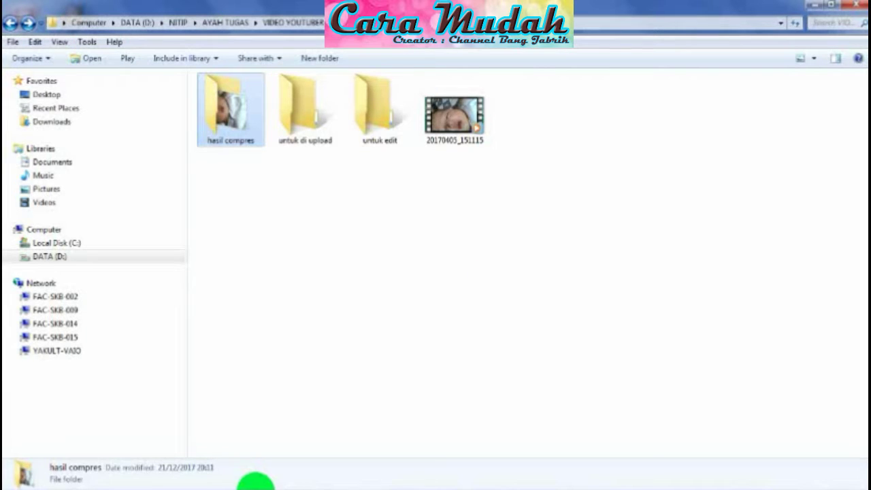
{"action": "left_click", "coordinate": [813, 5]}
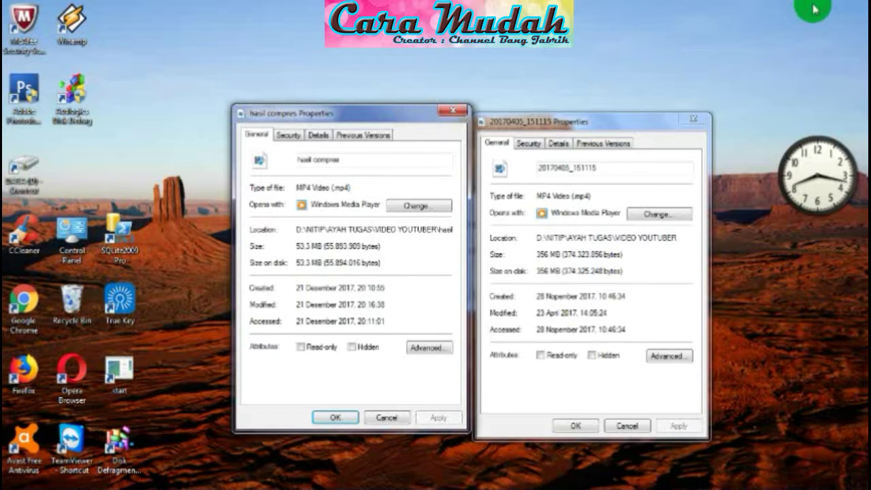
{"action": "left_click_drag", "start_coordinate": [630, 114], "coordinate": [647, 106]}
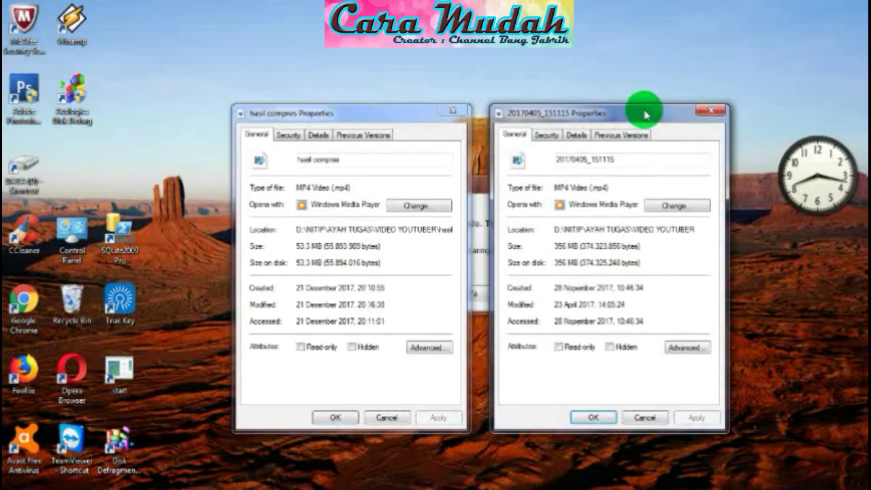